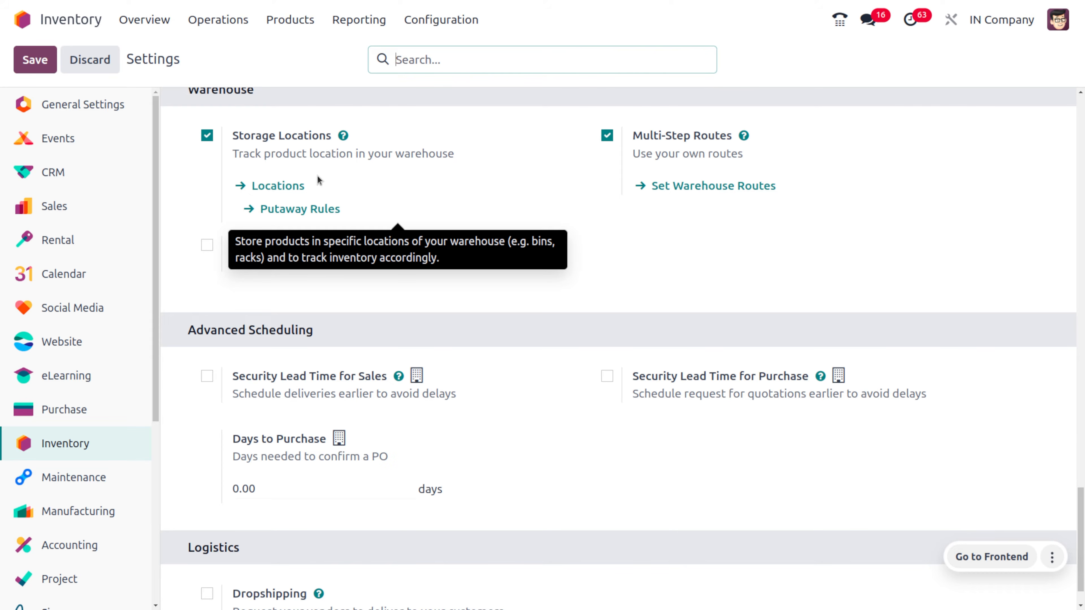
- Open the IN Co/Stock location from the warehouse locations and review its removal strategy
scroll(318, 180, up, 8)
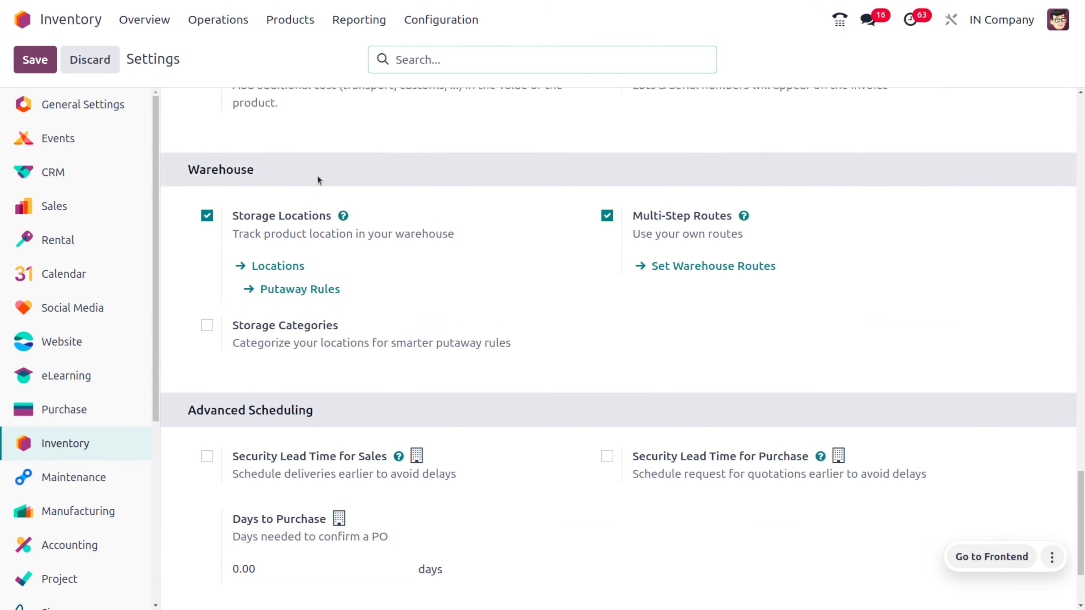
scroll(317, 175, up, 7)
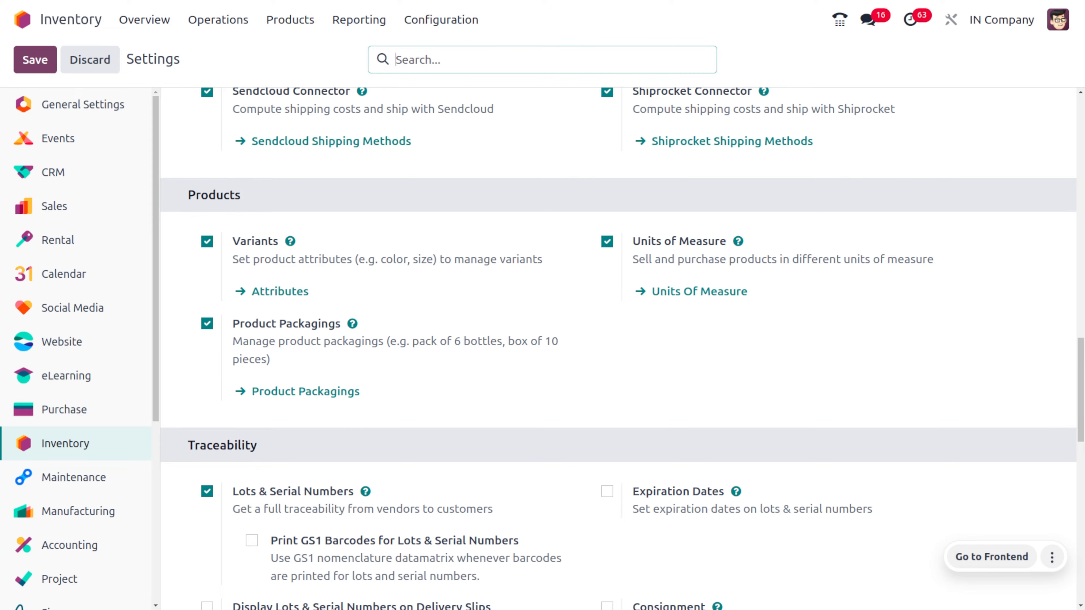
click(450, 25)
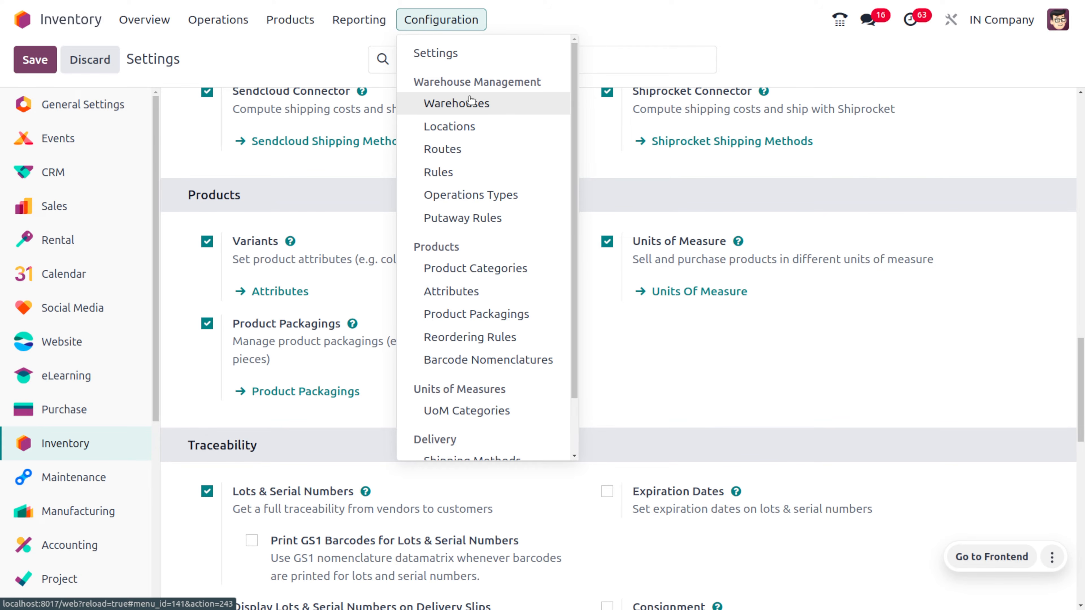
click(477, 128)
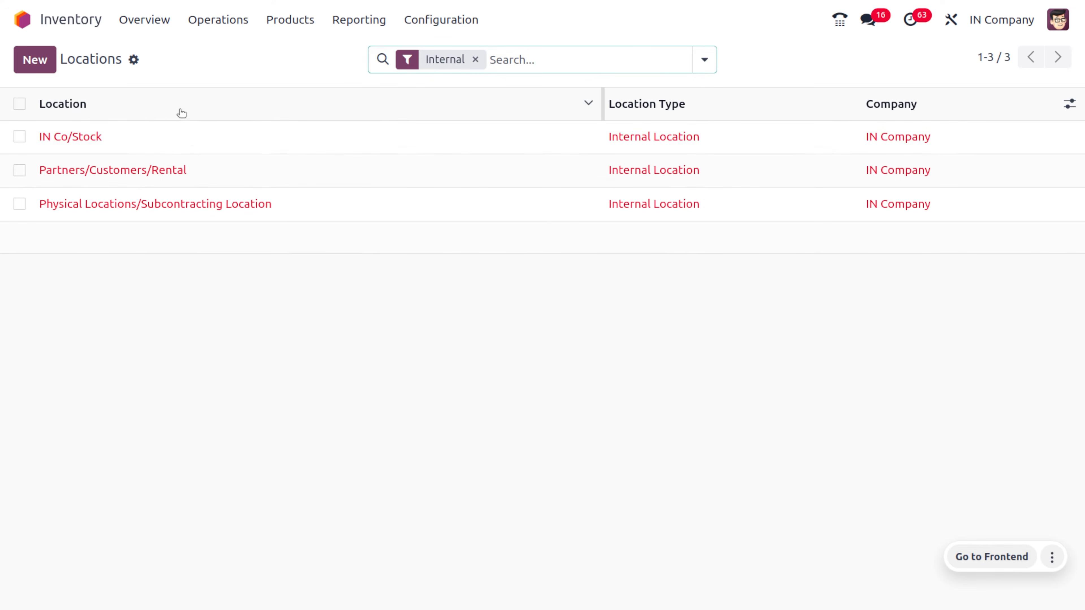
click(204, 137)
scroll(373, 423, down, 2)
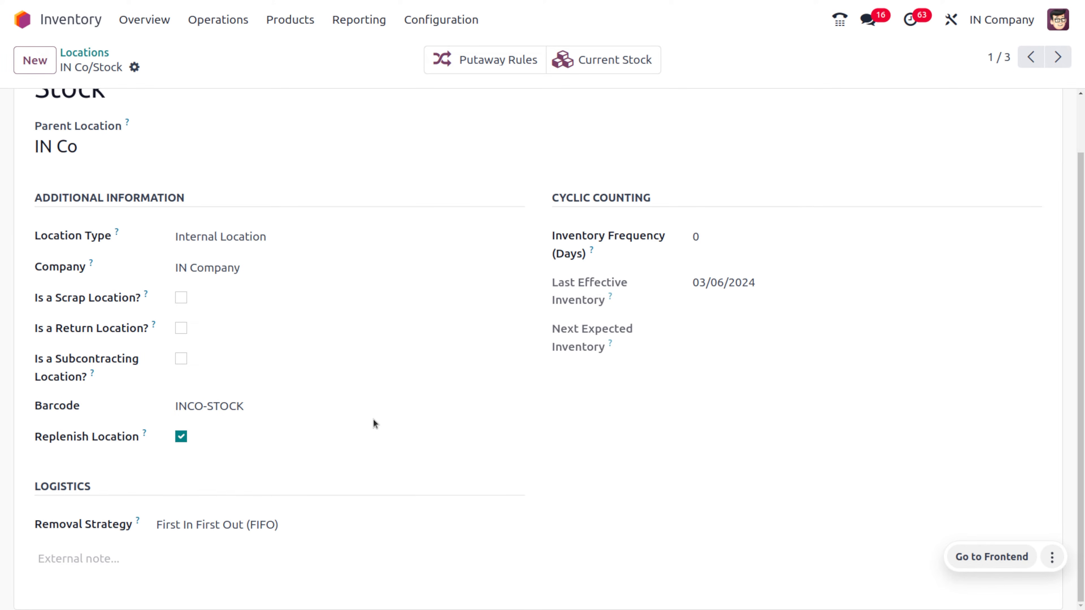
- Open the Drawer Black product and inspect the Force Removal Strategy of its Office Furniture category
click(272, 22)
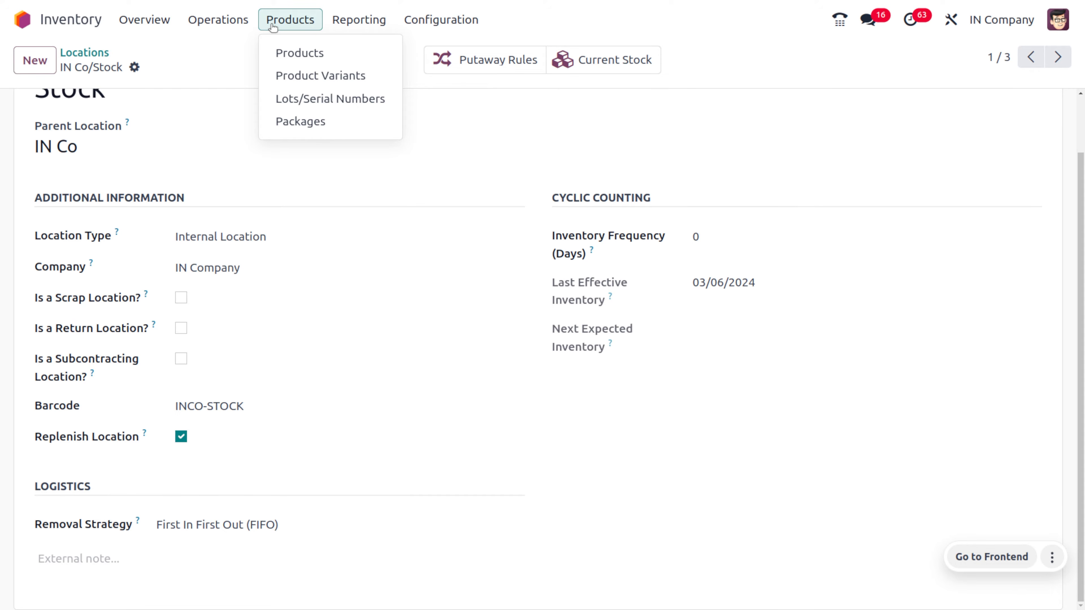
click(294, 53)
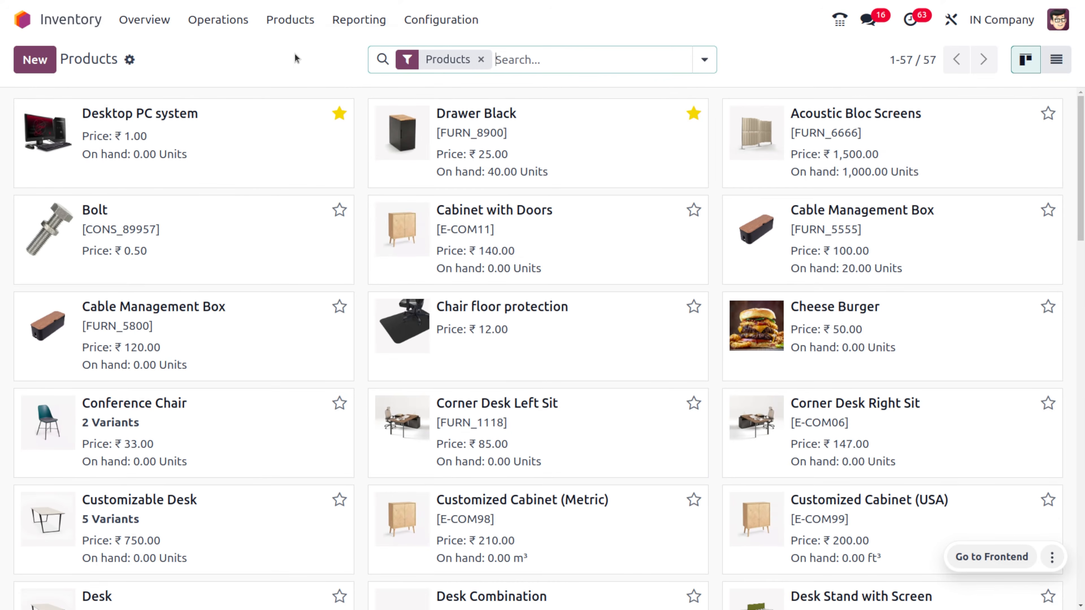
click(561, 130)
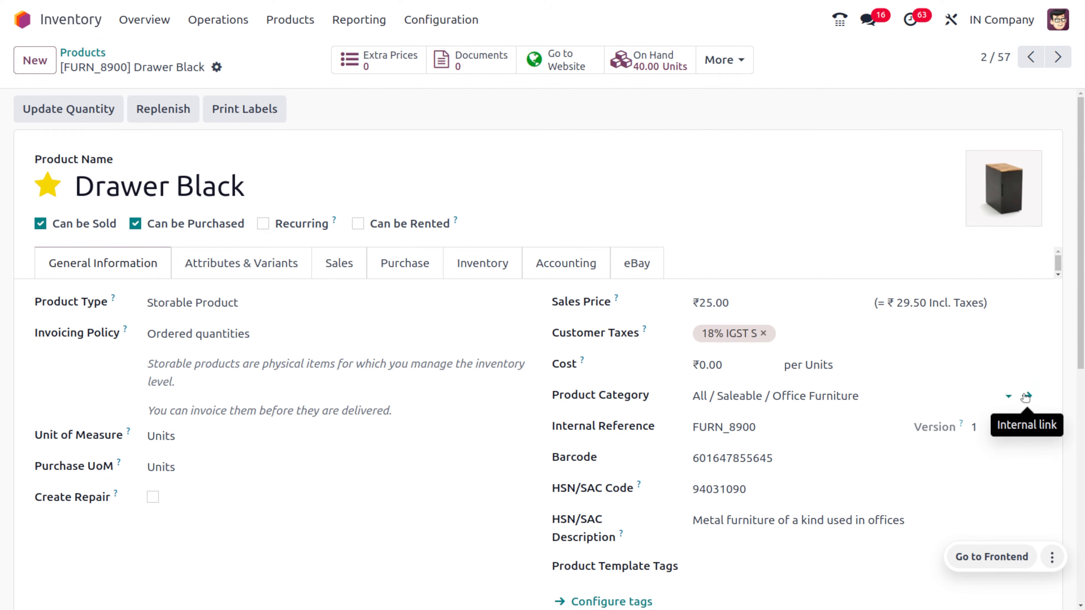
click(1026, 397)
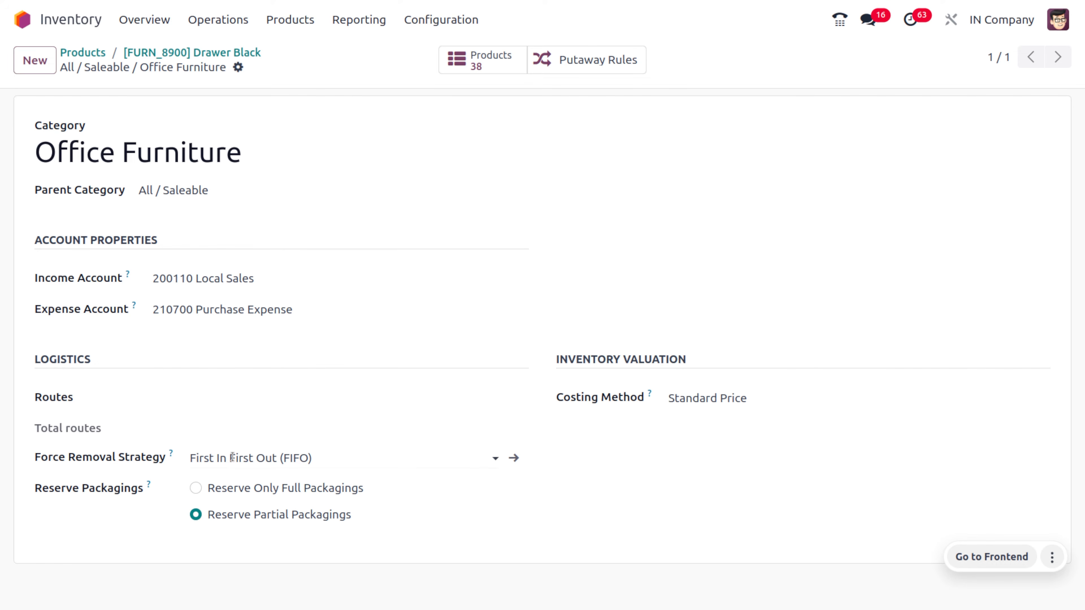
- Return to Drawer Black, open its on-hand stock, and show the Product Category column in that list
click(212, 58)
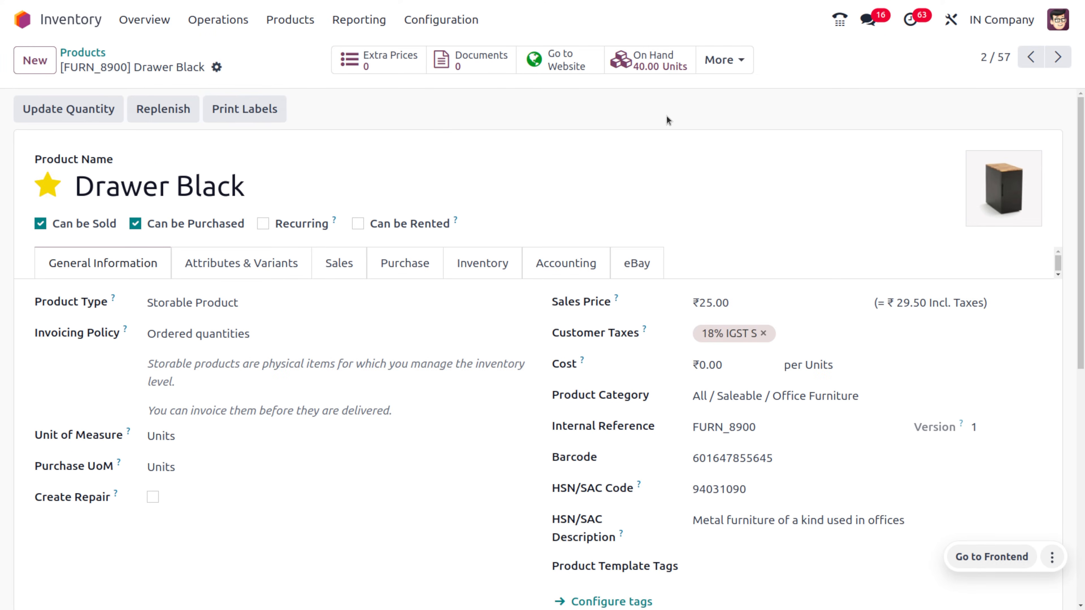
click(658, 73)
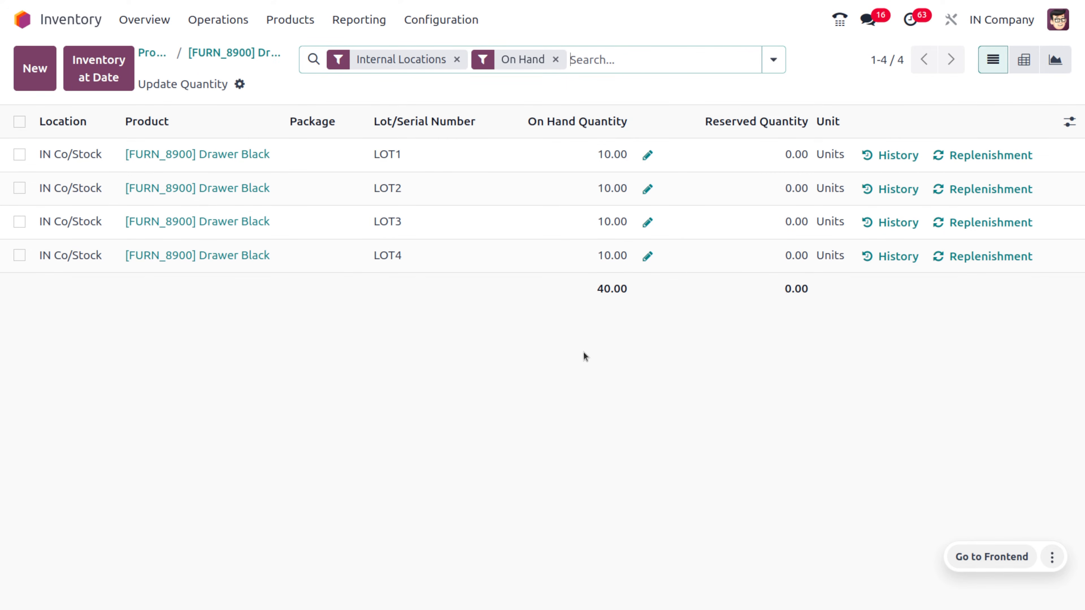
click(1068, 125)
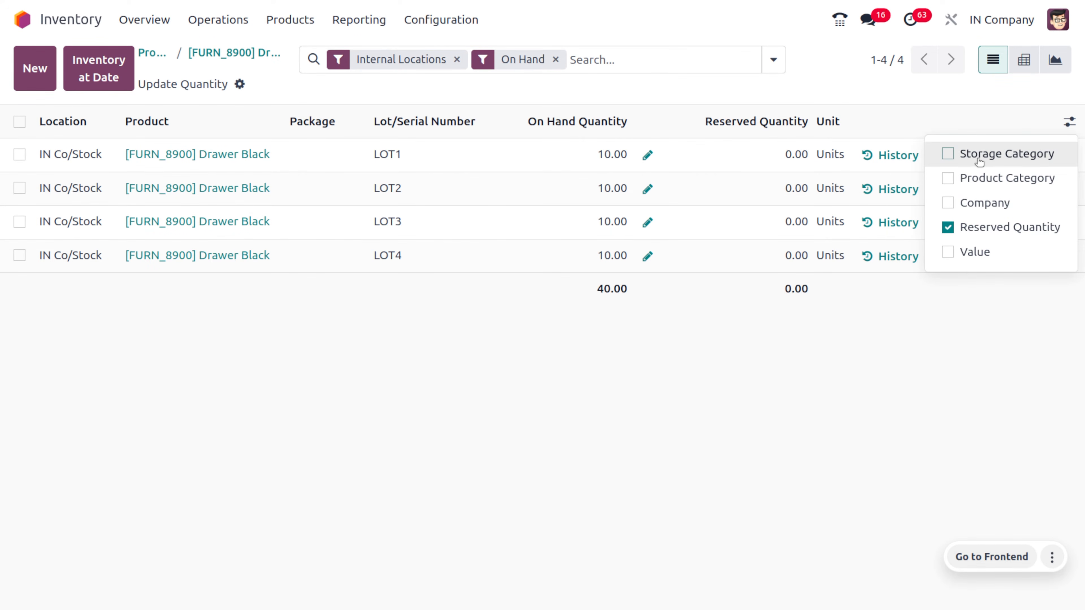
click(950, 178)
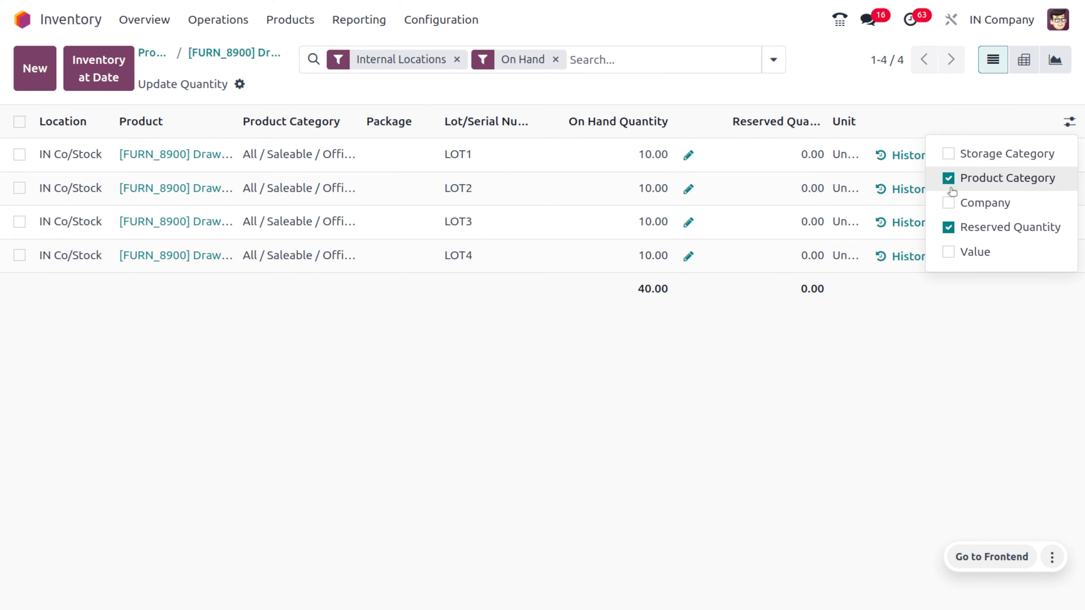
click(765, 316)
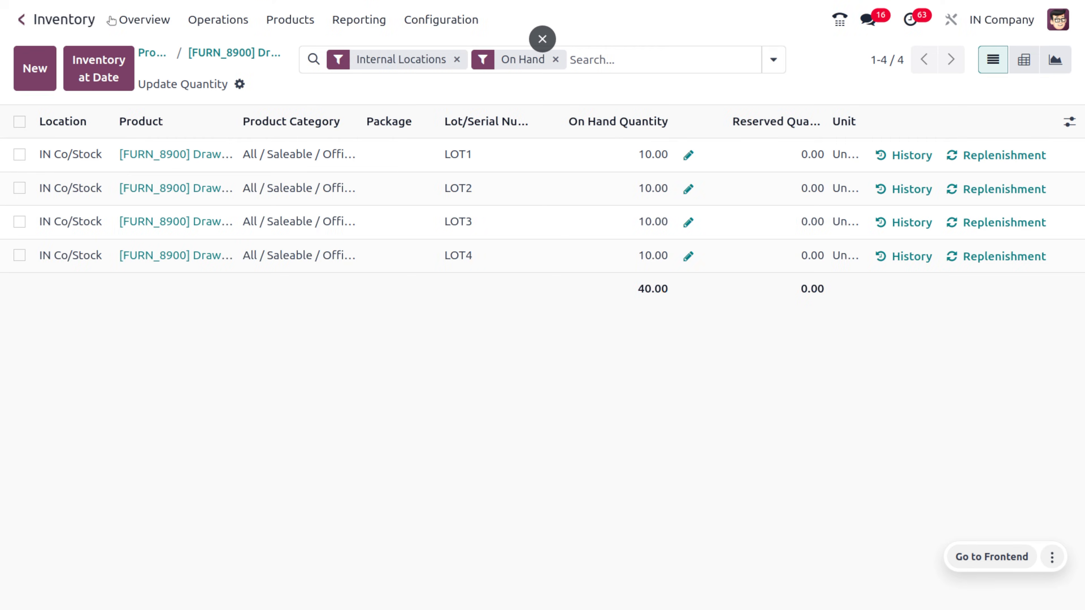
- Open the Locations inventory report to review stock by location and lot
click(356, 19)
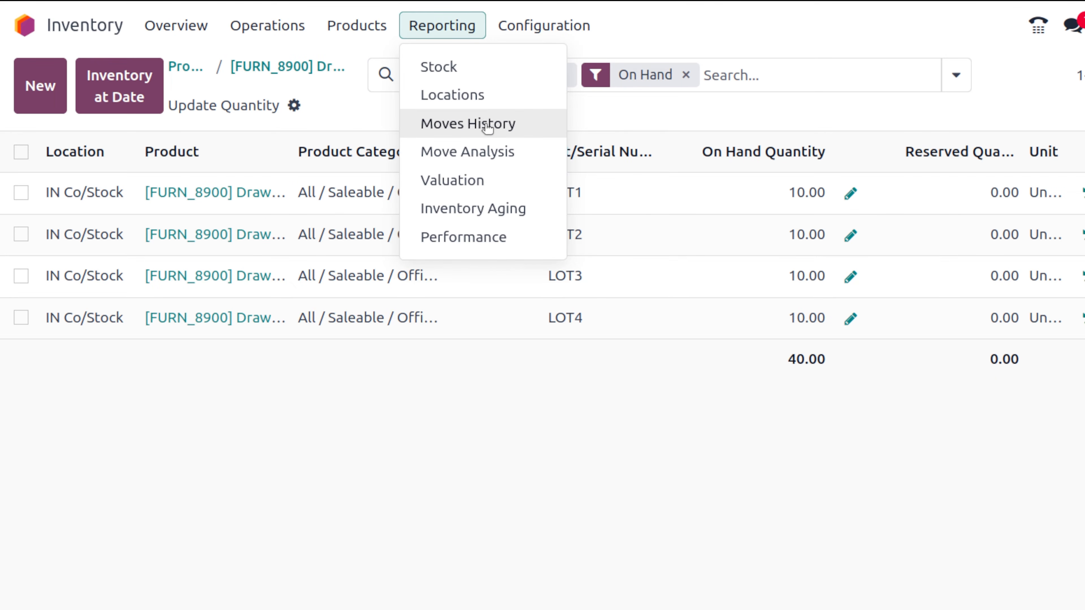
click(487, 95)
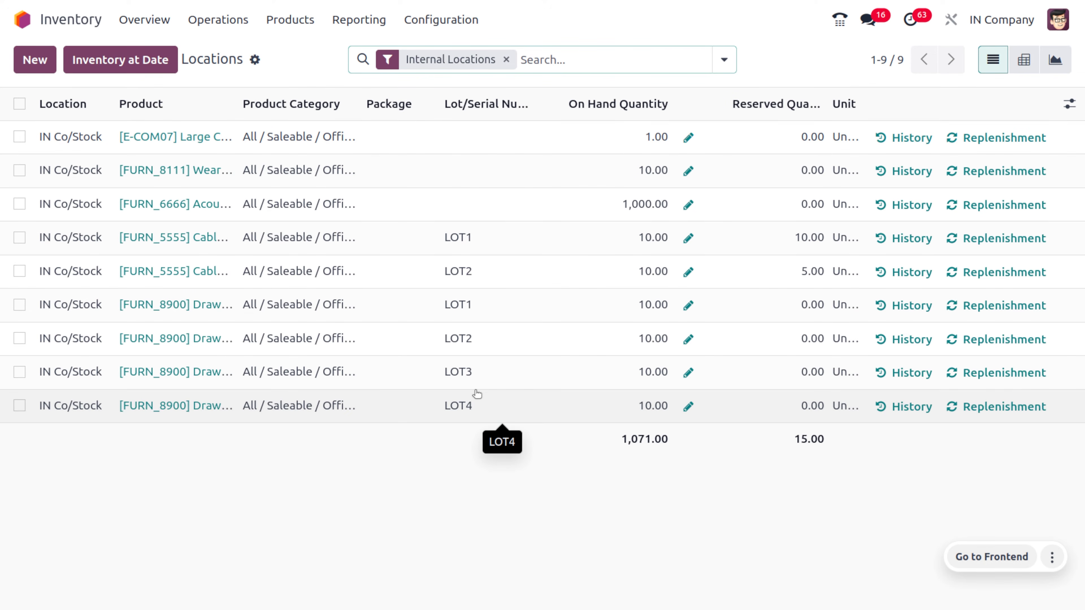
- Switch to the Sales app, create a new quotation, and select an individual customer for it
click(22, 19)
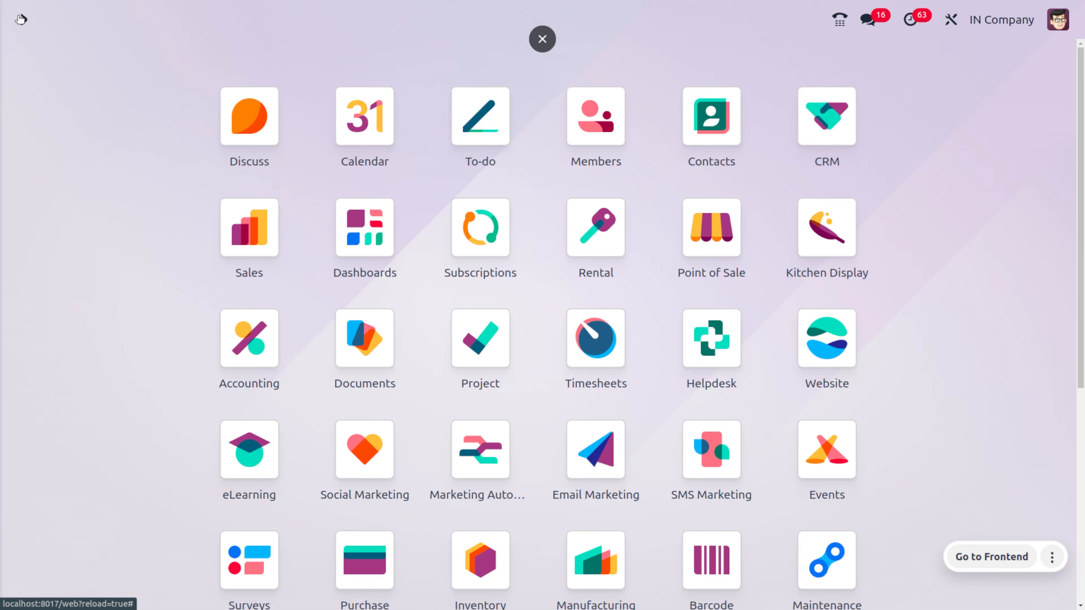
text(sa)
key(Return)
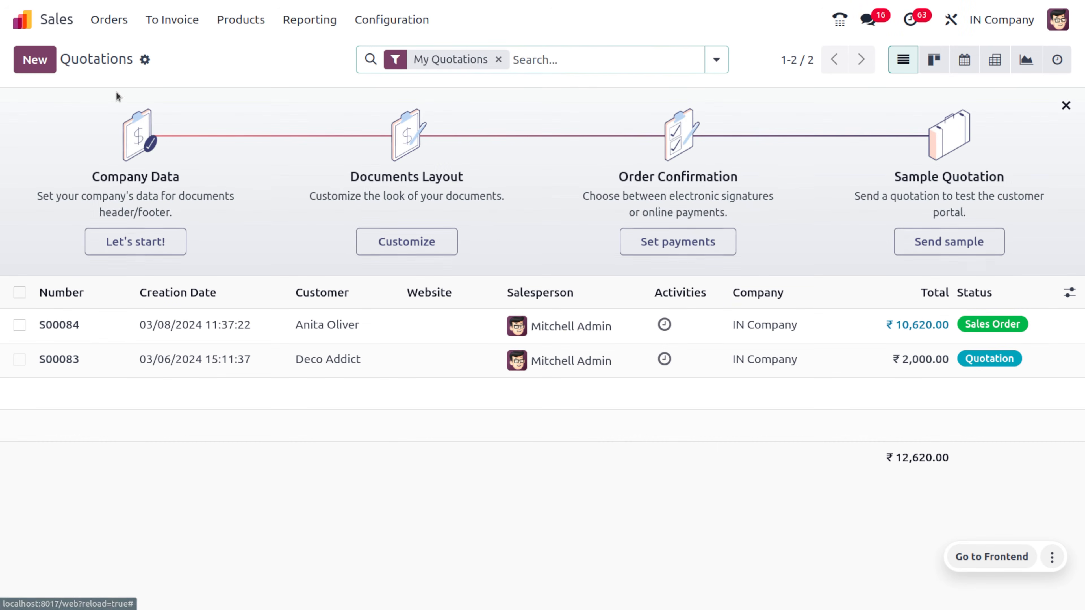
key(alt+c)
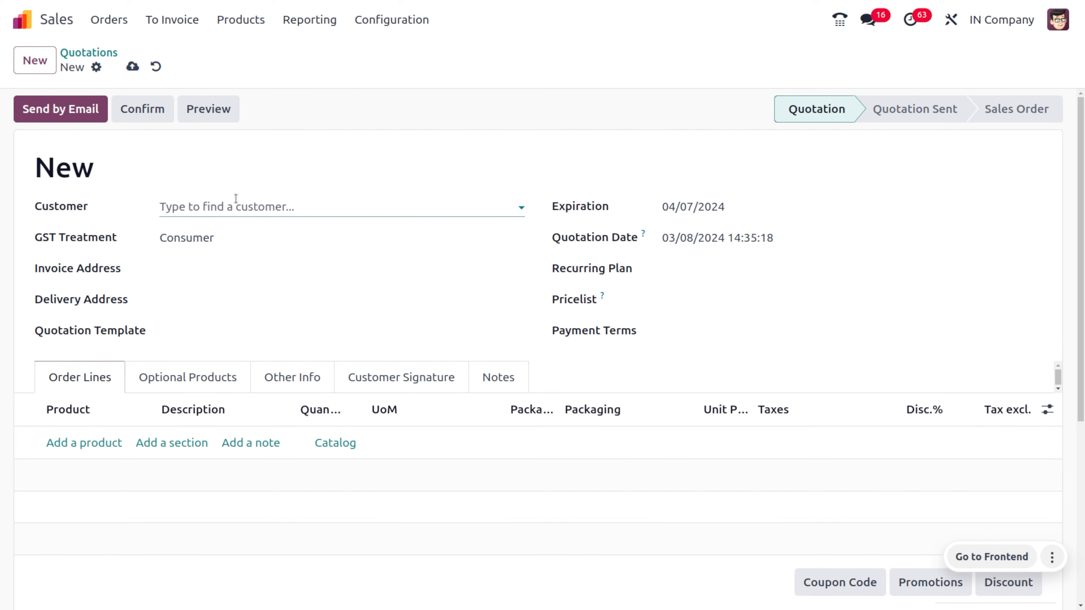
click(238, 207)
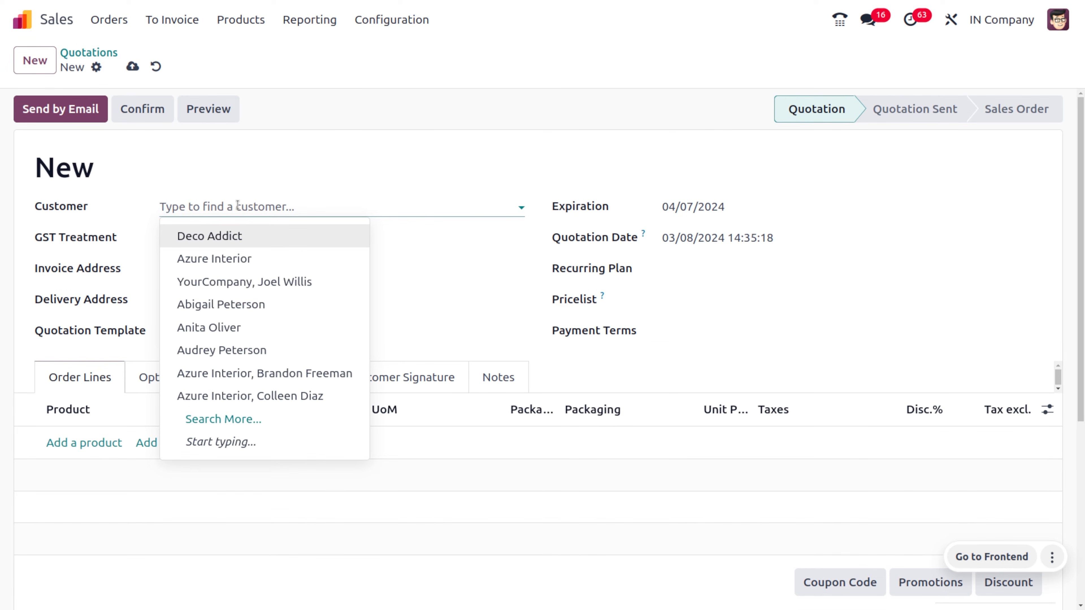
click(232, 304)
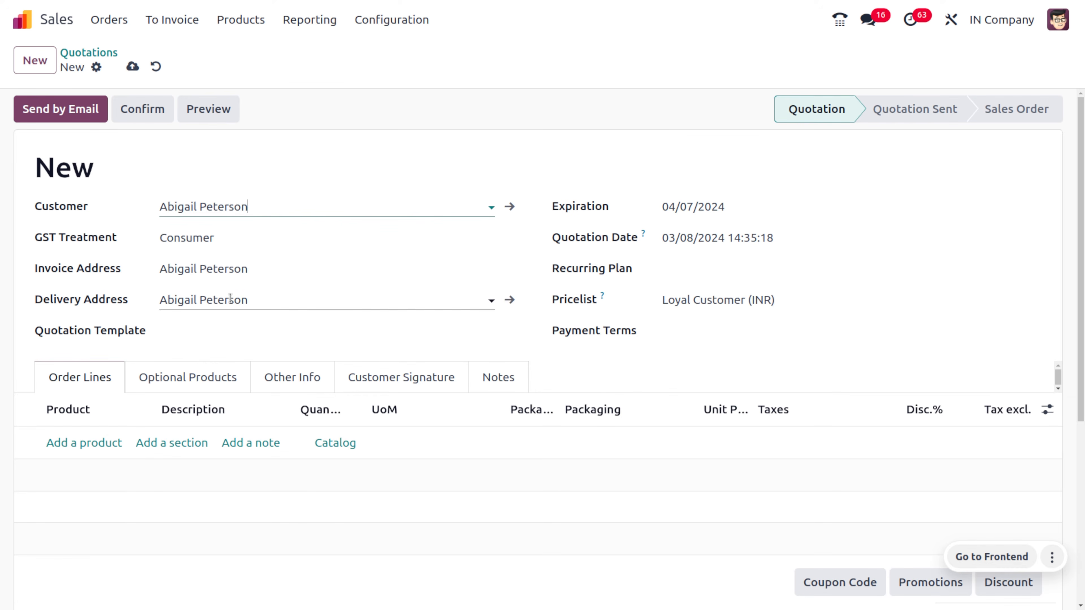
- Add 15 units of [FURN_8900] Drawer Black to the quotation, save it, and confirm the order
click(84, 442)
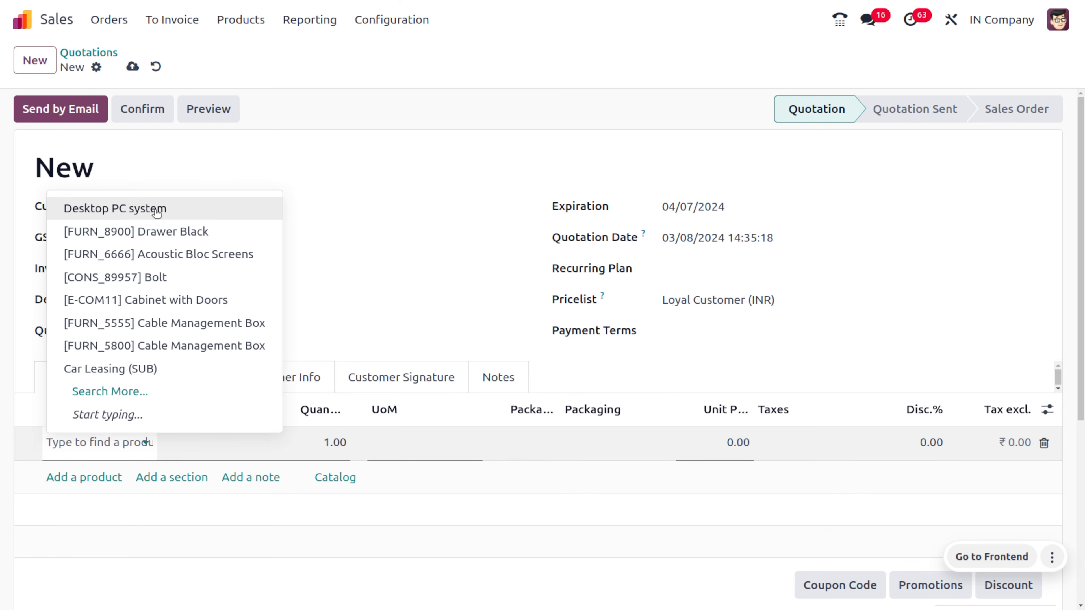
click(175, 233)
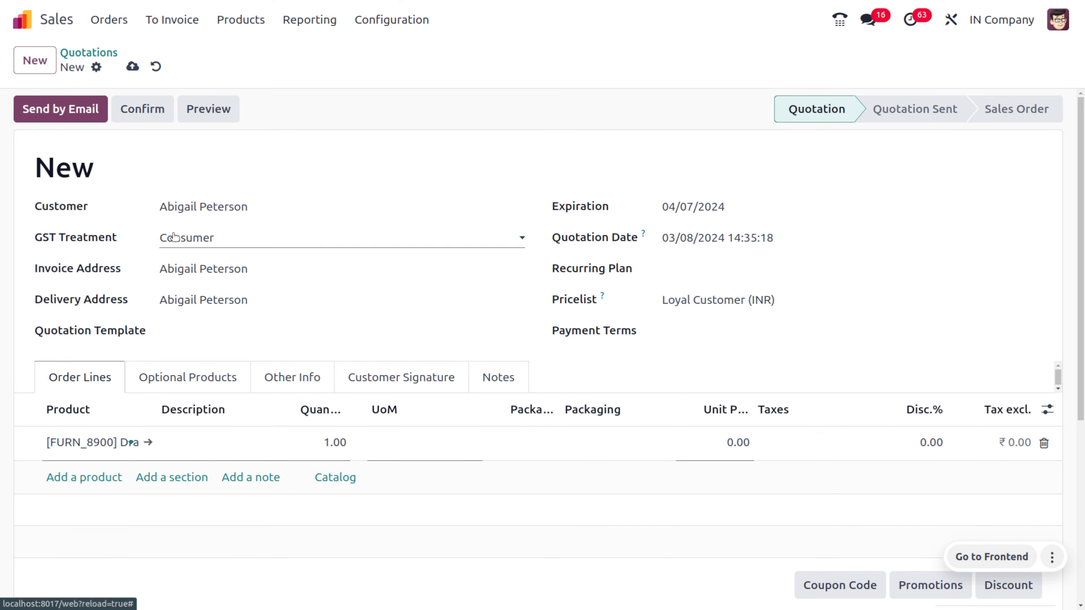
click(329, 439)
text(15)
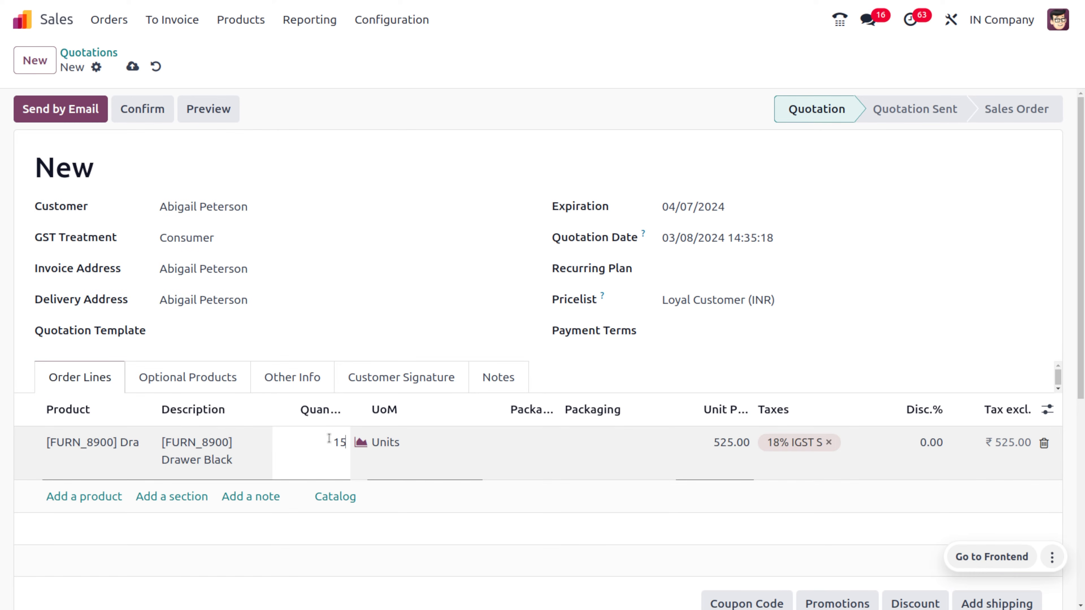
click(130, 66)
click(145, 110)
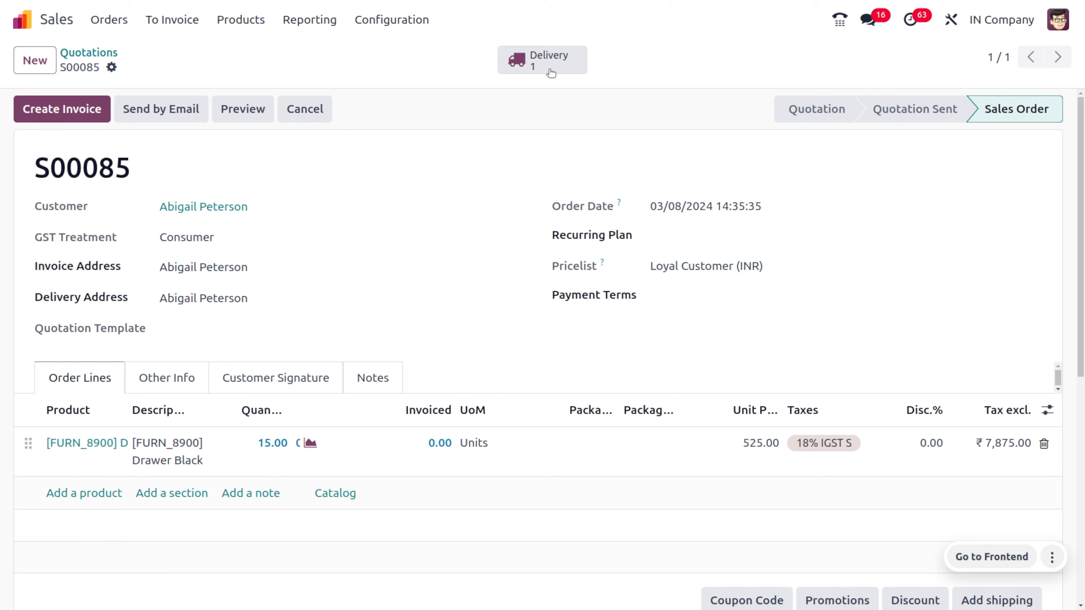
- Open the sales order's delivery and review which lots are picked for Drawer Black
click(551, 71)
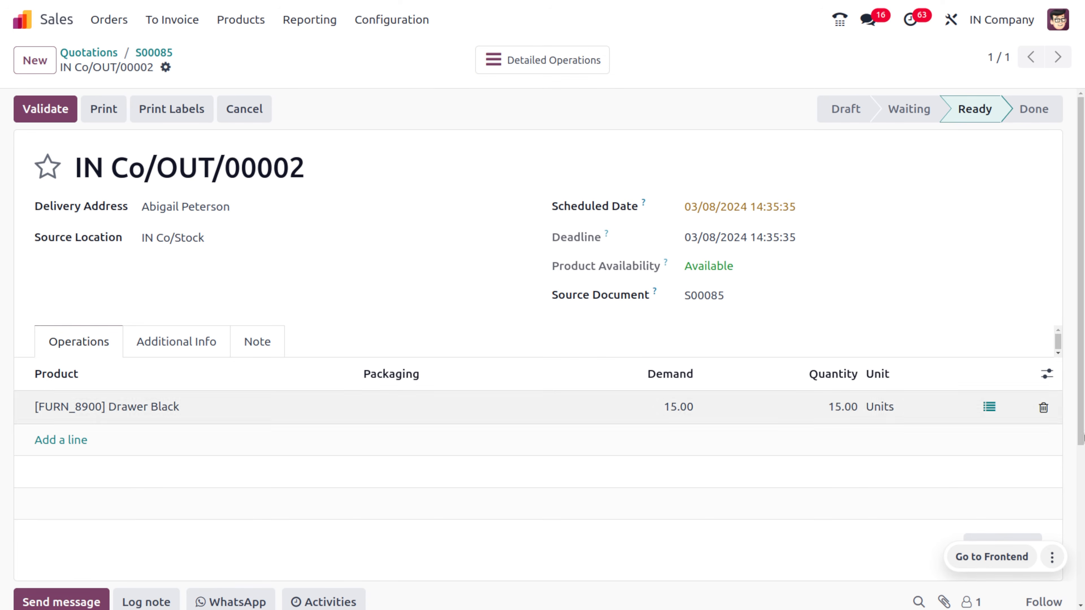
click(990, 407)
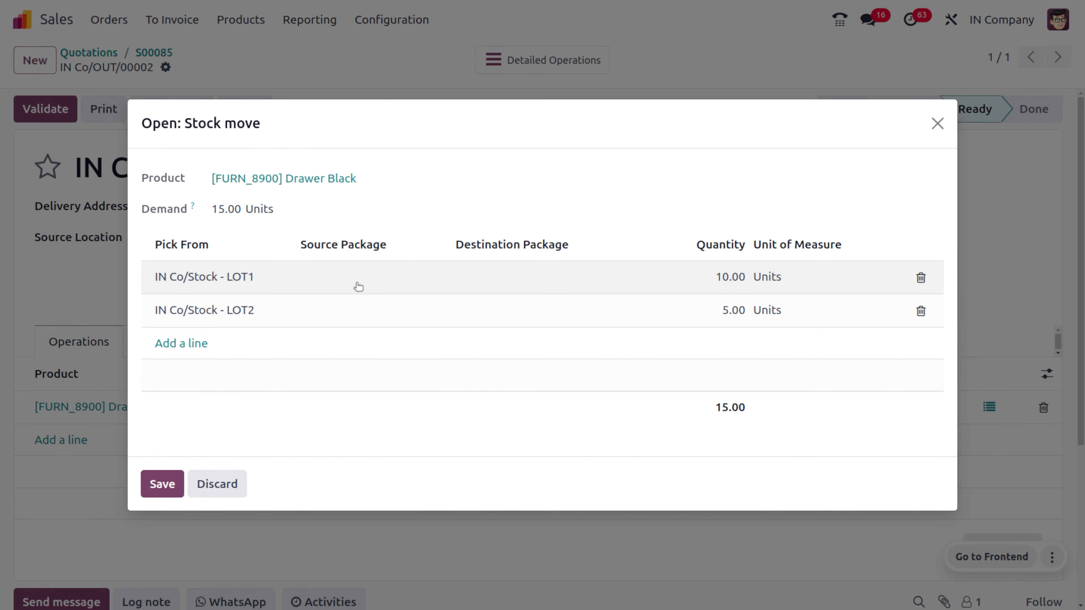
click(154, 481)
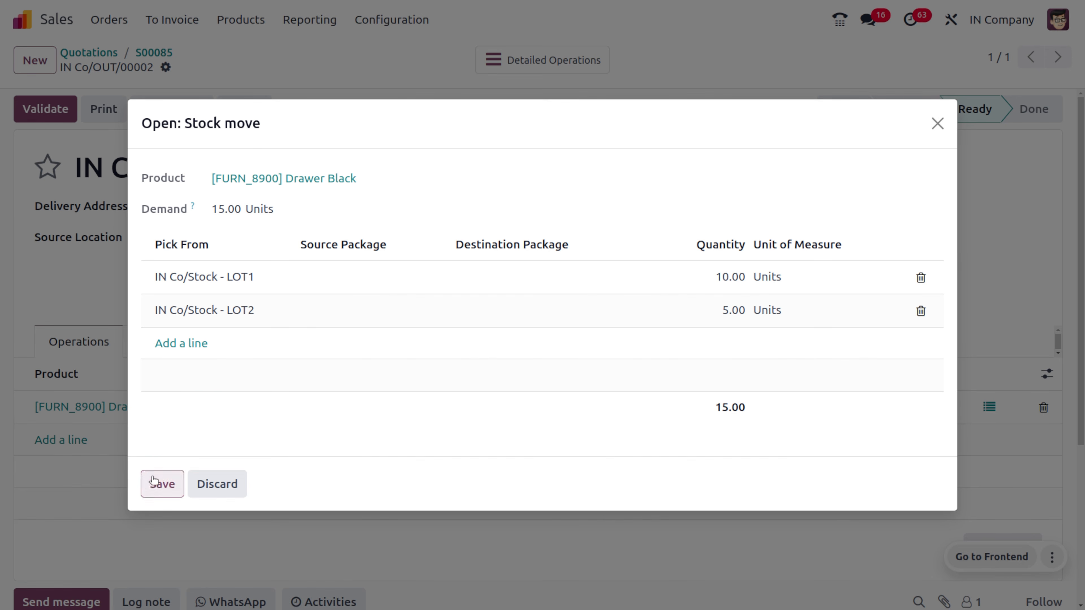
- Validate the Drawer Black delivery and open its traceability report
click(59, 104)
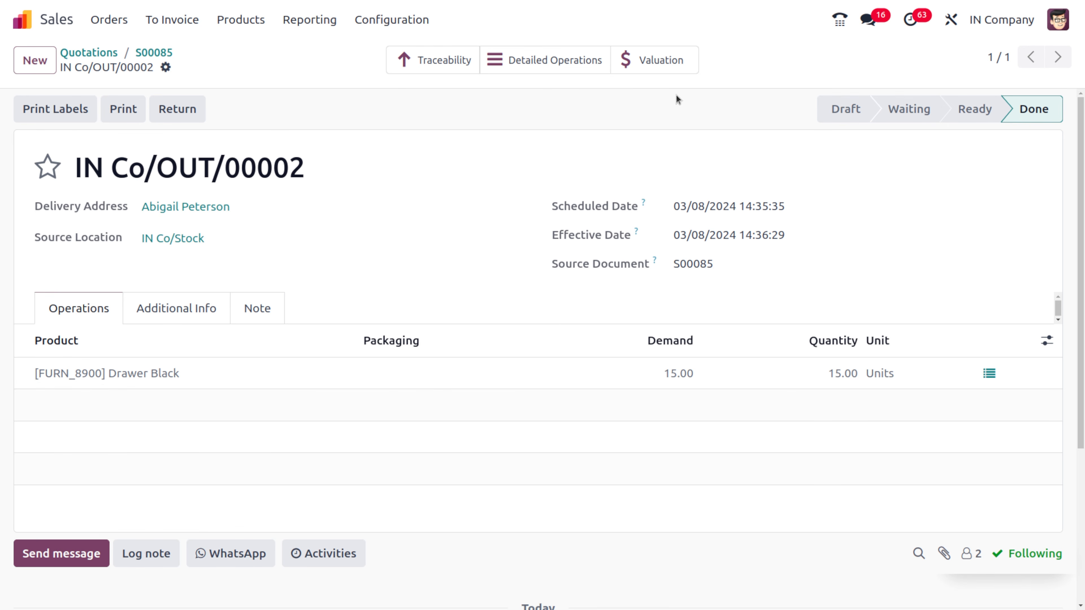
click(449, 60)
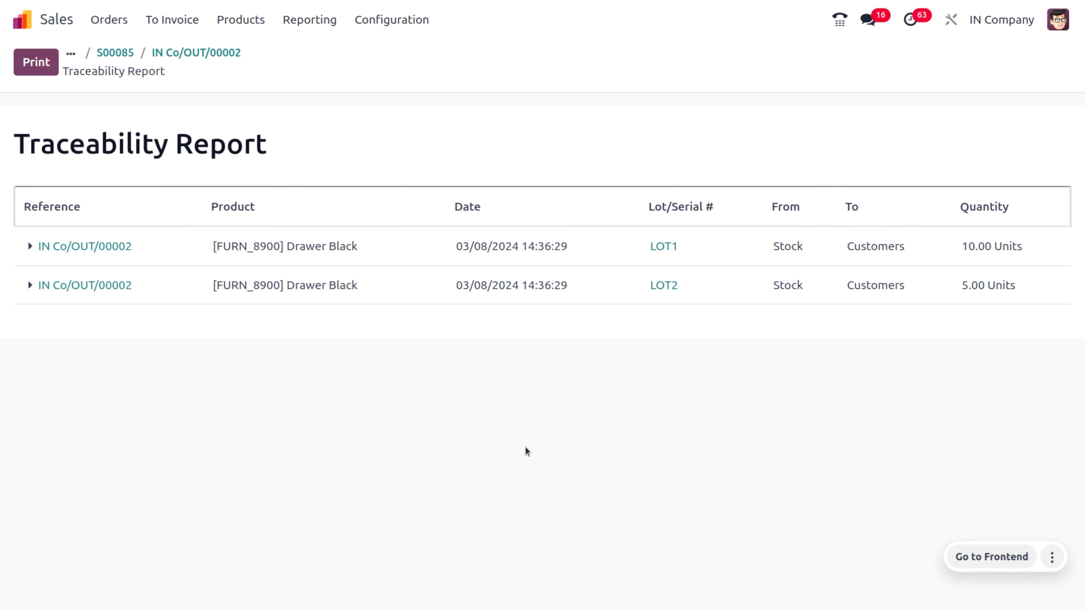